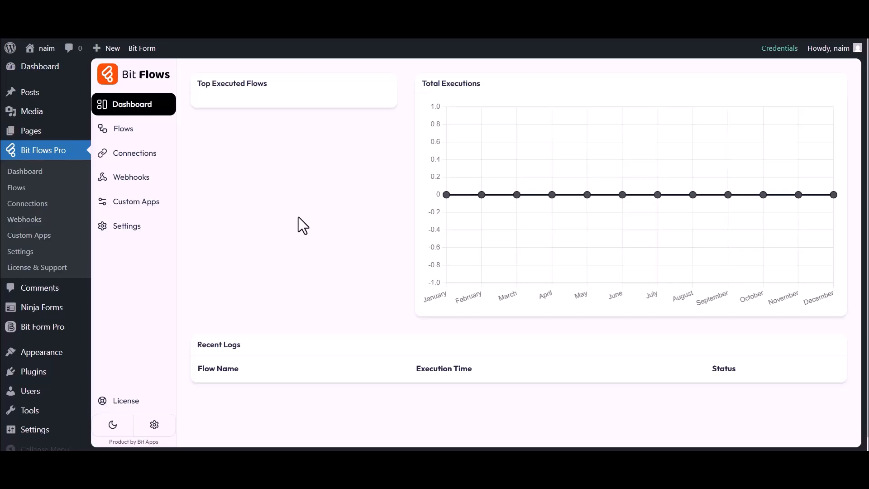
Create a blank flow titled "Ninja Forms to MailerCloud".
{"action": "left_click", "coordinate": [123, 129]}
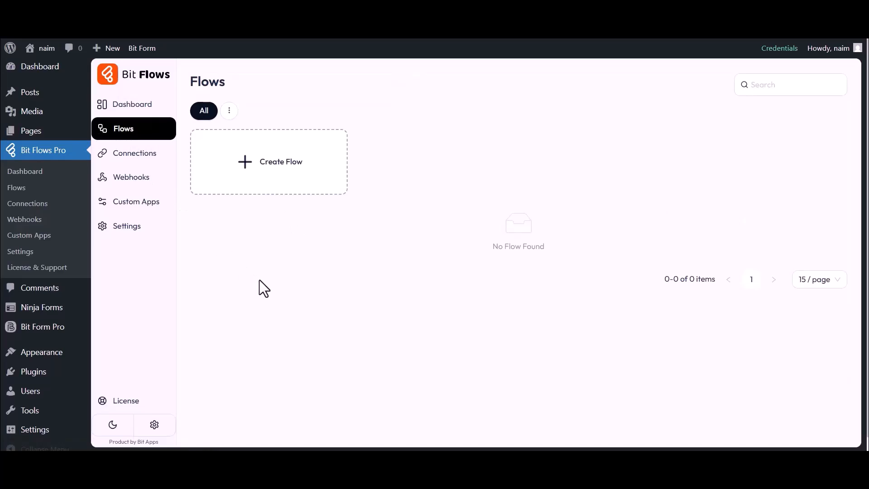
{"action": "left_click", "coordinate": [277, 172]}
{"action": "triple_click", "coordinate": [324, 144]}
{"action": "type", "text": "Ninj"}
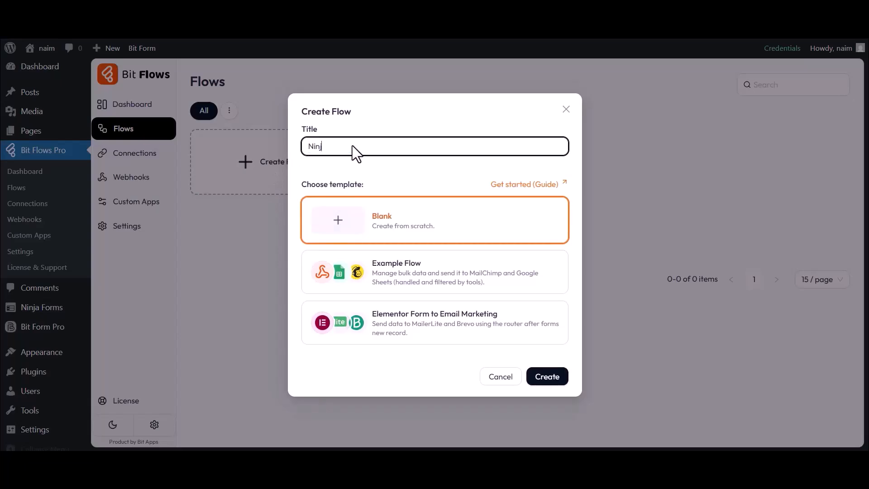
{"action": "type", "text": "a Forms to MailerCloud"}
{"action": "left_click", "coordinate": [548, 376]}
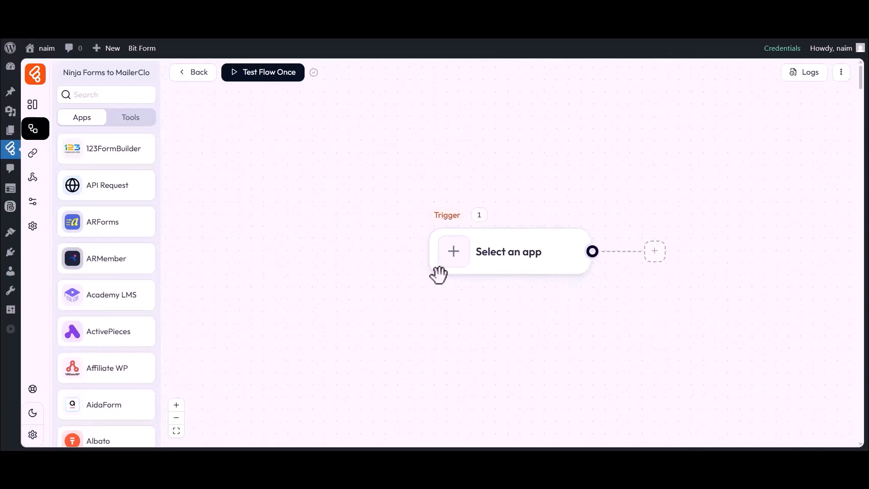
Set the flow's trigger to the Ninja Forms Form Submission event.
{"action": "left_click_drag", "start_coordinate": [506, 300], "coordinate": [416, 296]}
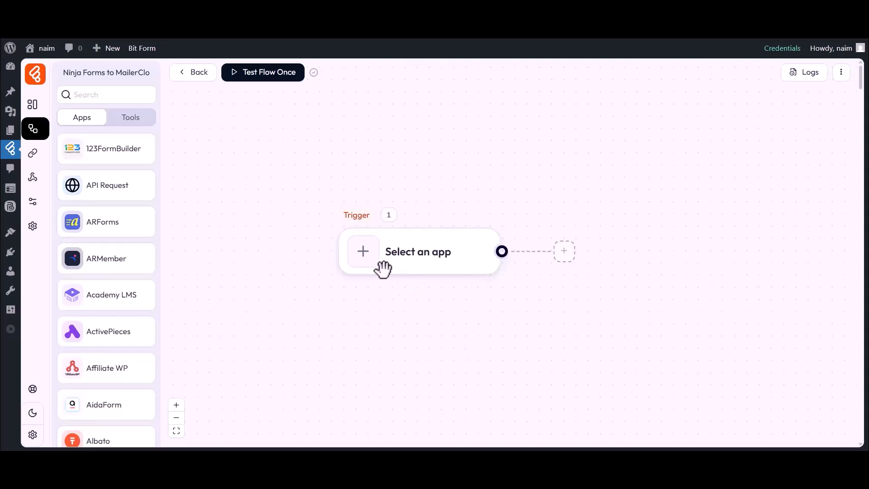
{"action": "left_click", "coordinate": [364, 261]}
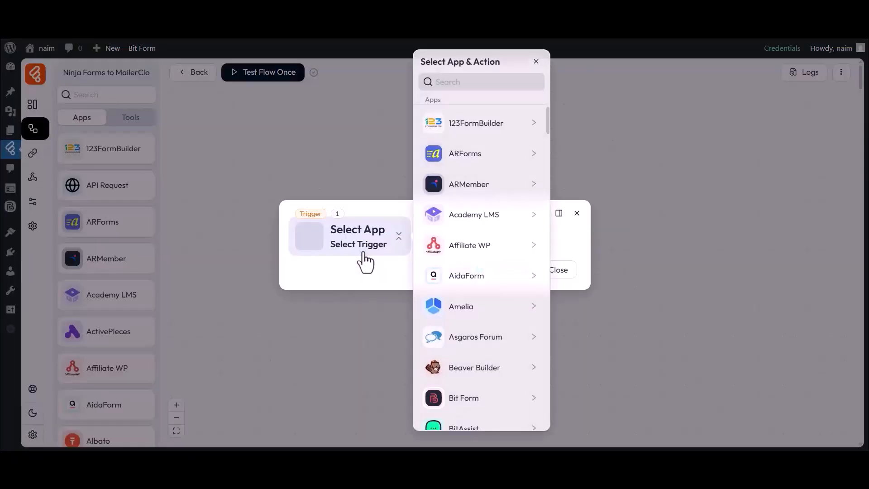
{"action": "left_click", "coordinate": [476, 82]}
{"action": "type", "text": "Ninja Forms"}
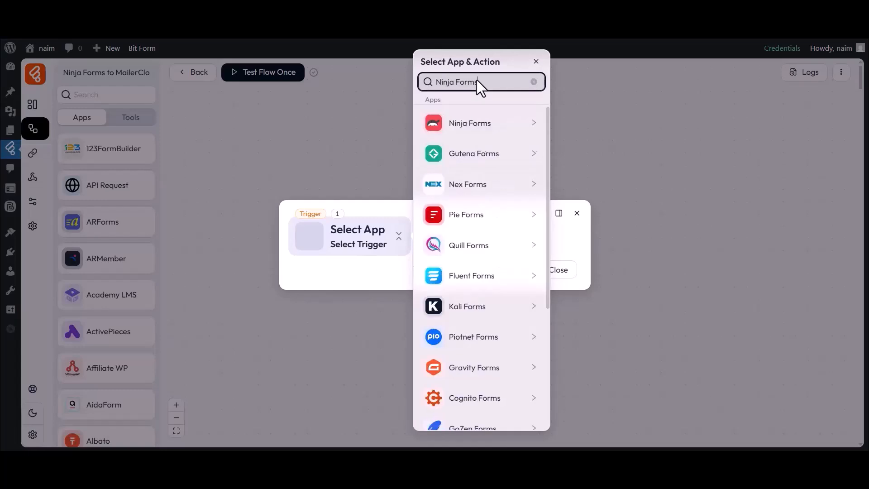
{"action": "left_click", "coordinate": [460, 125]}
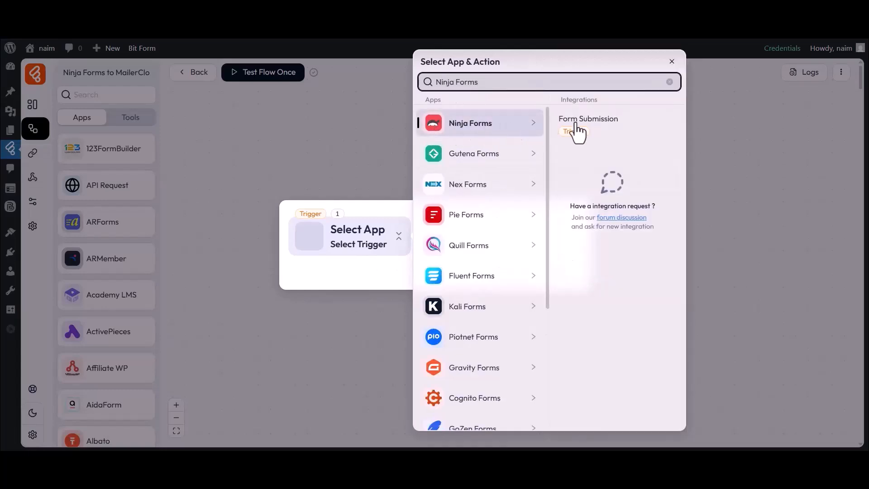
{"action": "left_click", "coordinate": [585, 120]}
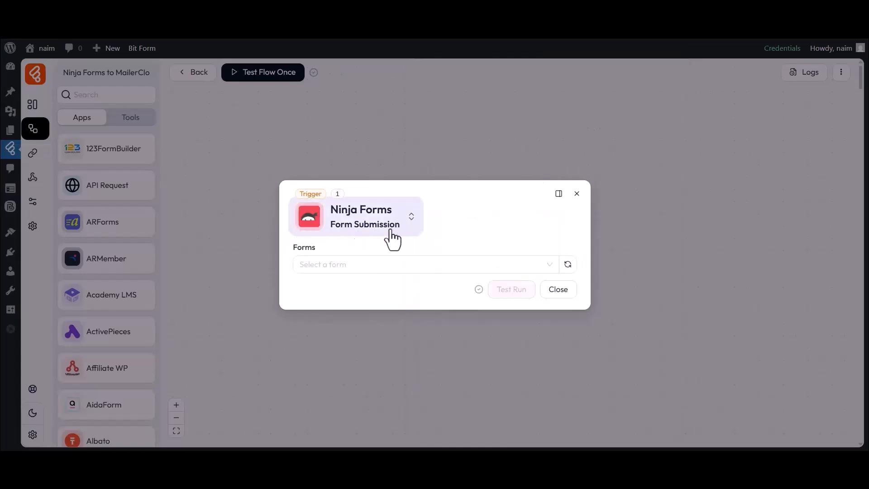
Choose Simple Contact Form as the trigger's form and start listening for a response.
{"action": "left_click", "coordinate": [315, 258]}
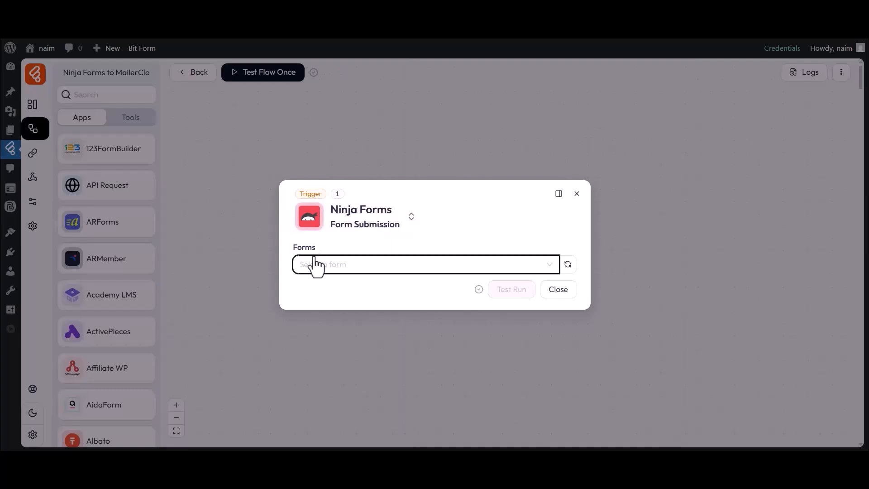
{"action": "left_click", "coordinate": [321, 307]}
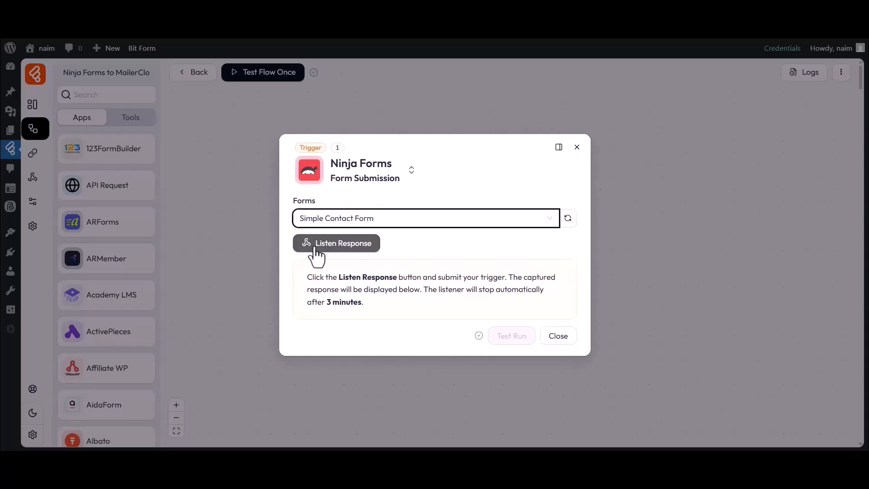
{"action": "left_click", "coordinate": [318, 245]}
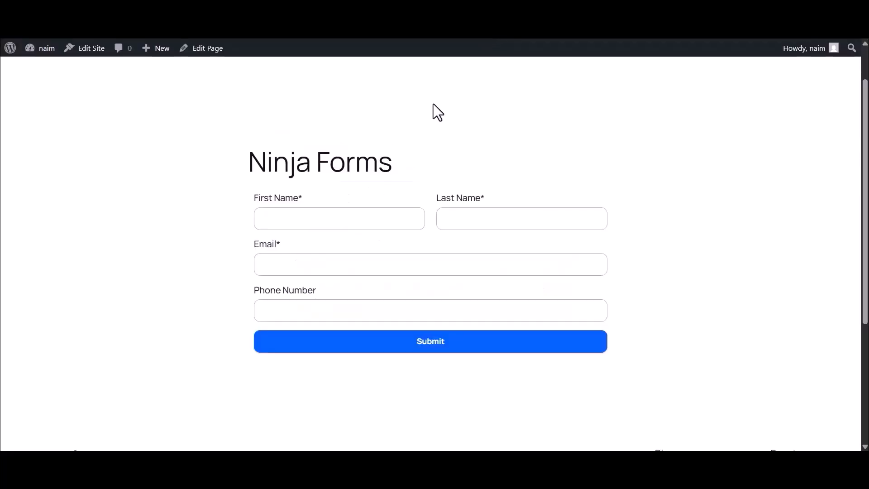
Submit a test entry on the Ninja Forms page with first name Bit, last name Apps, an email address and a phone number.
{"action": "left_click", "coordinate": [327, 221]}
{"action": "type", "text": "Bit"}
{"action": "left_click", "coordinate": [466, 220]}
{"action": "type", "text": "Apps"}
{"action": "left_click", "coordinate": [339, 264]}
{"action": "left_click", "coordinate": [303, 313]}
{"action": "type", "text": "335644655"}
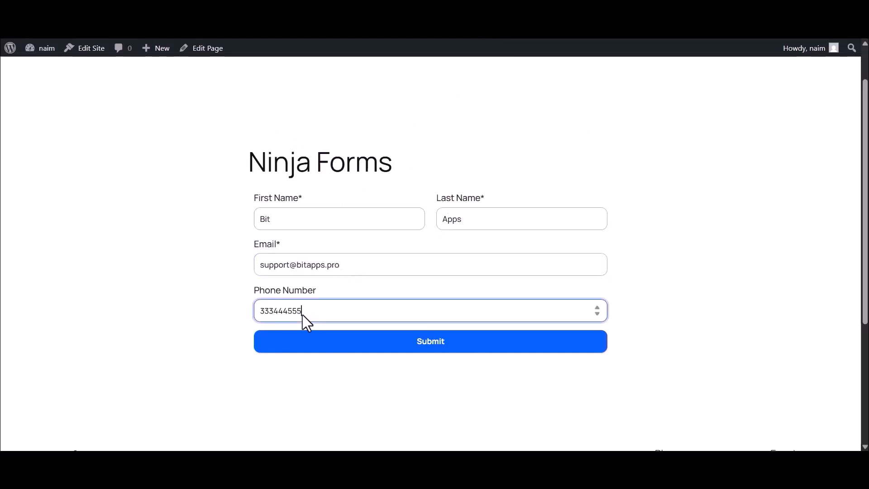
{"action": "left_click", "coordinate": [428, 349]}
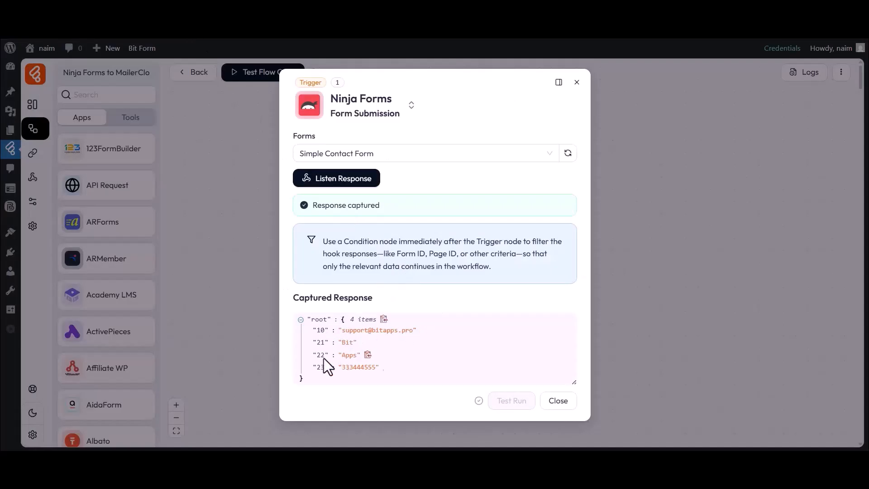
Check the captured response values and close the Ninja Forms trigger settings.
{"action": "left_click_drag", "start_coordinate": [341, 330], "coordinate": [396, 330]}
{"action": "left_click", "coordinate": [398, 335]}
{"action": "left_click", "coordinate": [557, 401]}
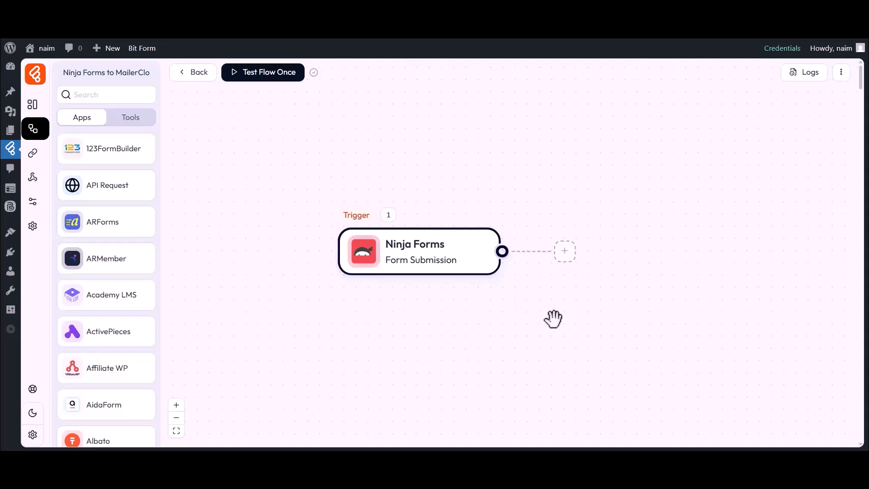
Add an action after the trigger and set it to MailerCloud's Create Contact.
{"action": "left_click", "coordinate": [564, 254]}
{"action": "left_click", "coordinate": [602, 257]}
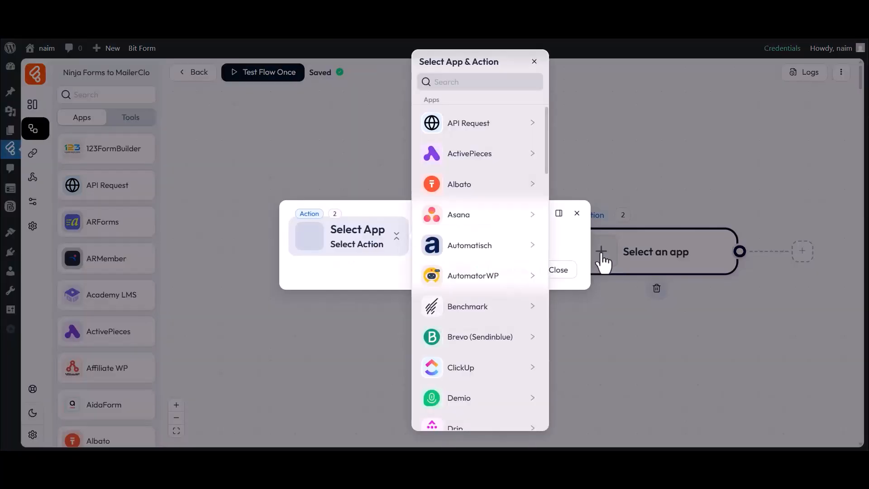
{"action": "left_click", "coordinate": [452, 81]}
{"action": "type", "text": "MailerCloud"}
{"action": "left_click", "coordinate": [464, 129]}
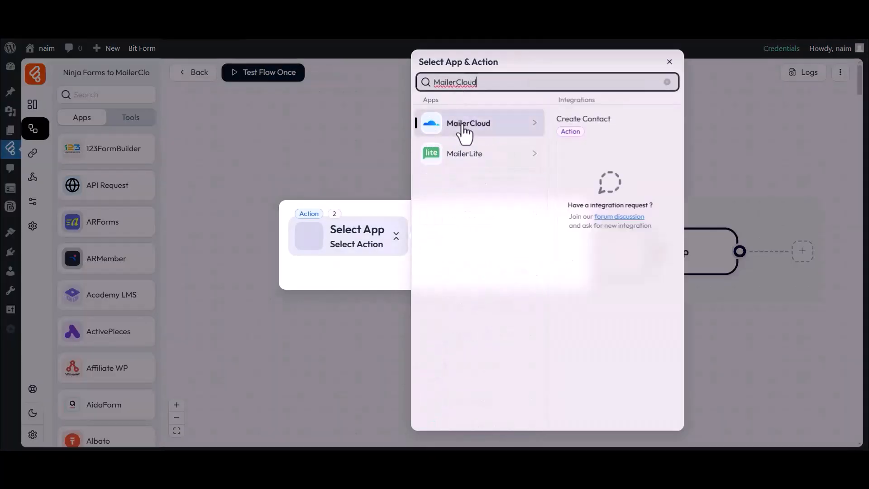
{"action": "left_click", "coordinate": [578, 129]}
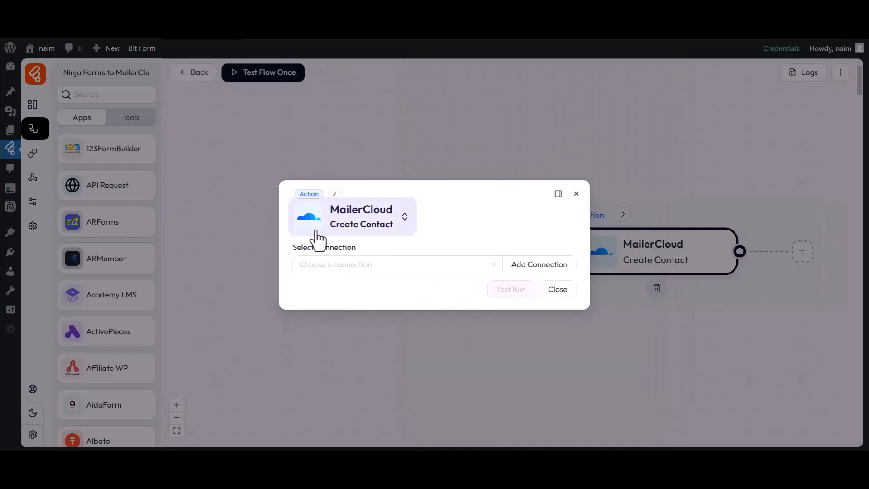
Start a new API key connection for the MailerCloud action and name it "MailerCloud connection 1".
{"action": "left_click_drag", "start_coordinate": [293, 248], "coordinate": [355, 248]}
{"action": "left_click", "coordinate": [356, 248]}
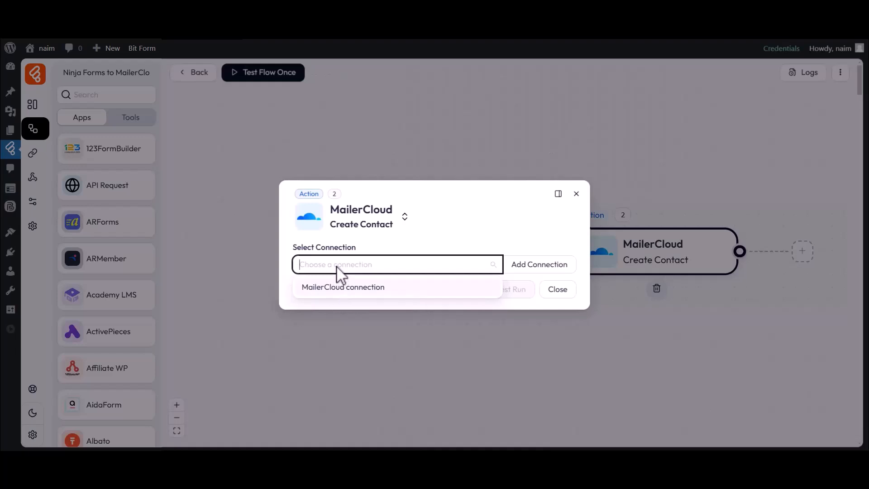
{"action": "left_click", "coordinate": [538, 268]}
{"action": "left_click_drag", "start_coordinate": [588, 250], "coordinate": [656, 247]}
{"action": "left_click", "coordinate": [649, 250]}
{"action": "left_click_drag", "start_coordinate": [598, 264], "coordinate": [682, 266]}
{"action": "left_click", "coordinate": [682, 266]}
{"action": "type", "text": "1"}
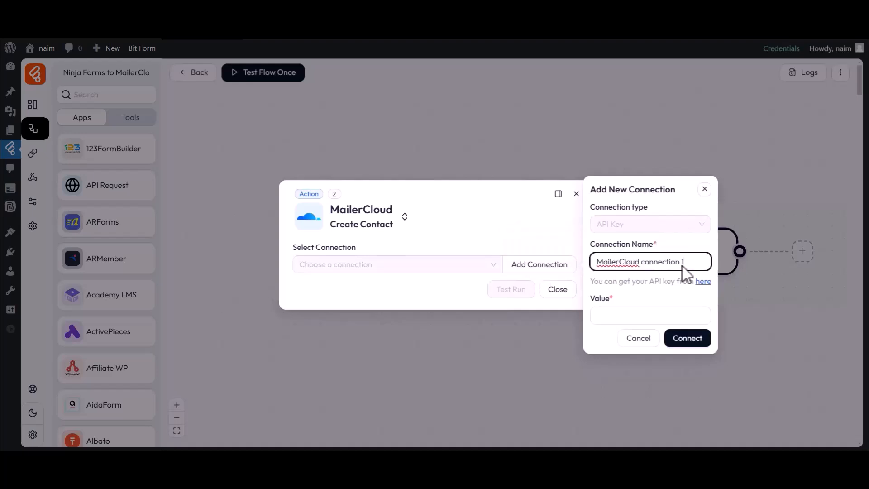
{"action": "left_click_drag", "start_coordinate": [590, 301], "coordinate": [609, 301]}
{"action": "left_click", "coordinate": [622, 317]}
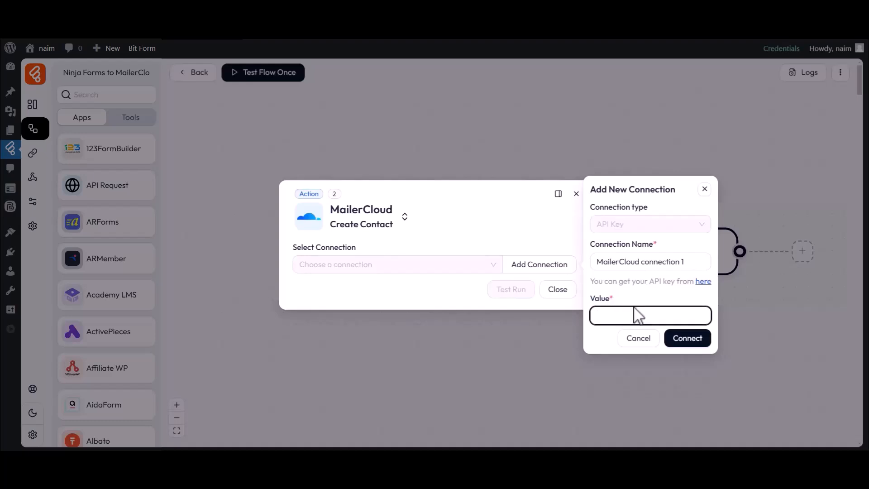
Go to Mailercloud's API Keys page from the connection form and generate a key named "For Bit Flows".
{"action": "left_click", "coordinate": [703, 281]}
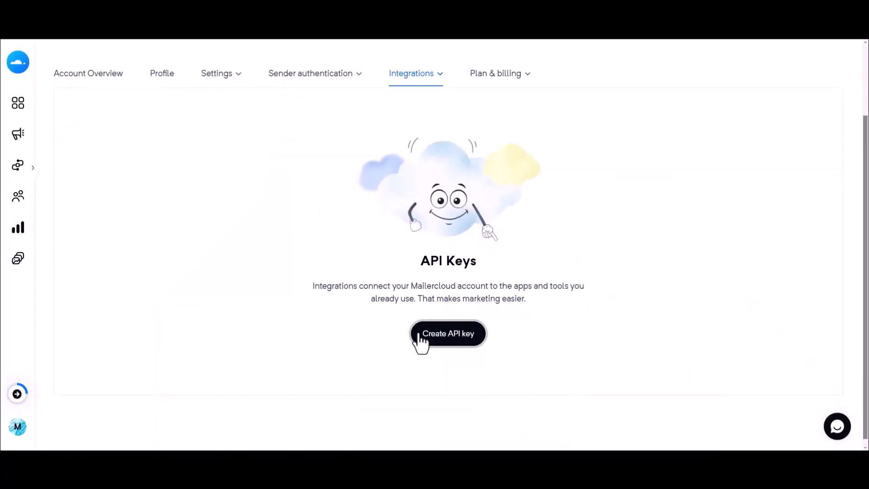
{"action": "left_click", "coordinate": [448, 335]}
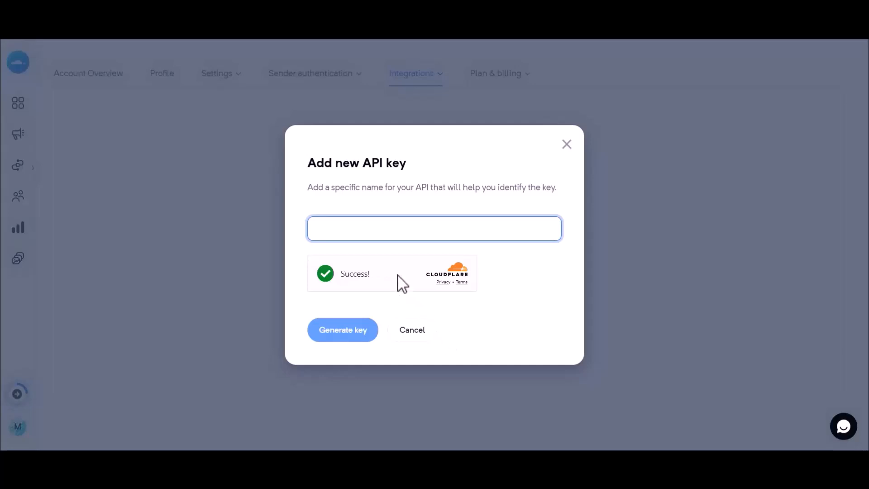
{"action": "type", "text": "For Bit Flows"}
{"action": "left_click", "coordinate": [338, 326]}
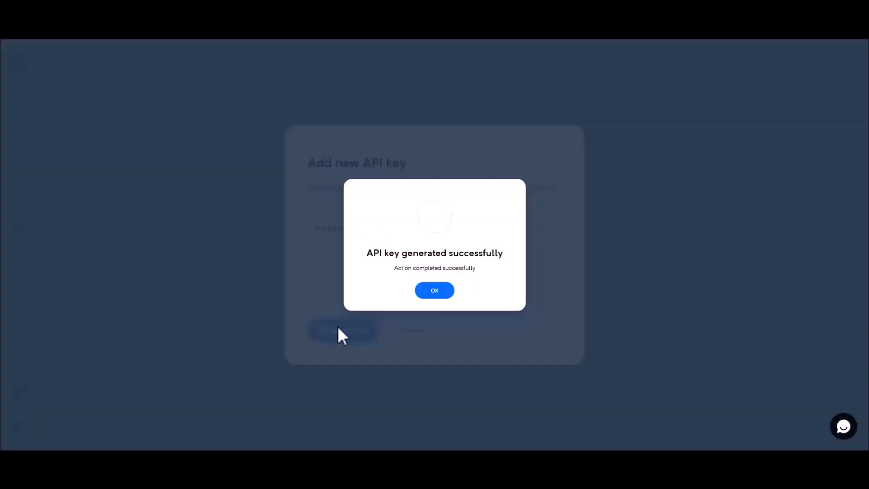
{"action": "left_click_drag", "start_coordinate": [337, 257], "coordinate": [531, 257]}
{"action": "left_click", "coordinate": [531, 257]}
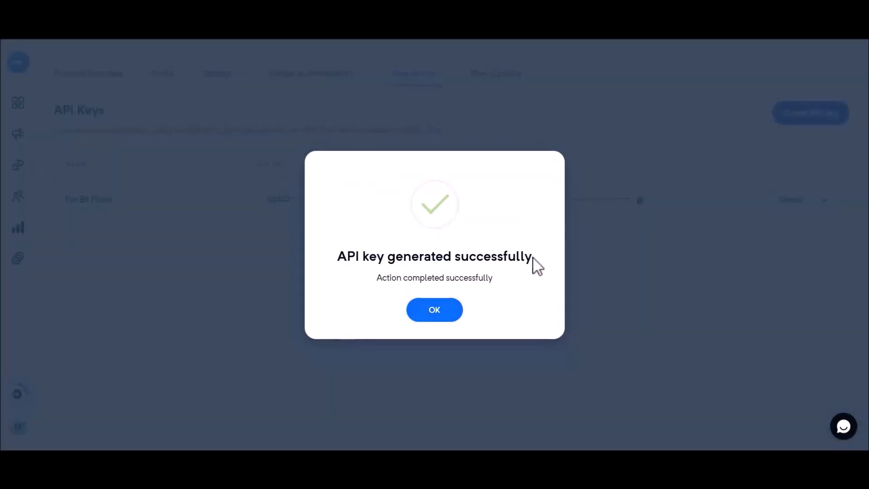
{"action": "left_click", "coordinate": [431, 310]}
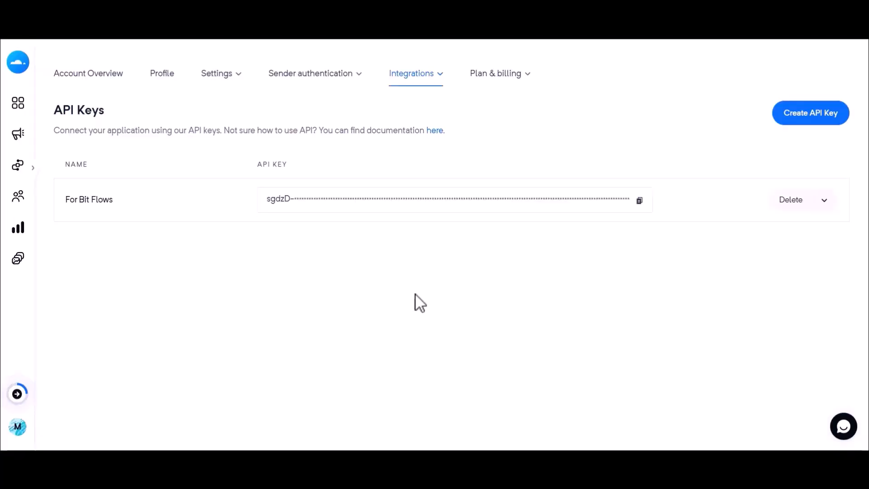
Copy the new API key, paste it as the Bit Flows connection's value and connect the account.
{"action": "left_click", "coordinate": [639, 201]}
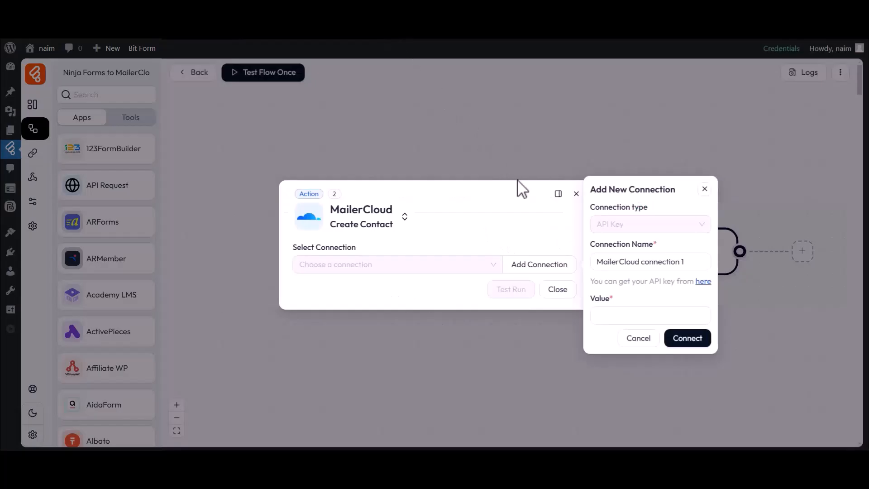
{"action": "left_click", "coordinate": [613, 312]}
{"action": "key", "text": "ctrl+v"}
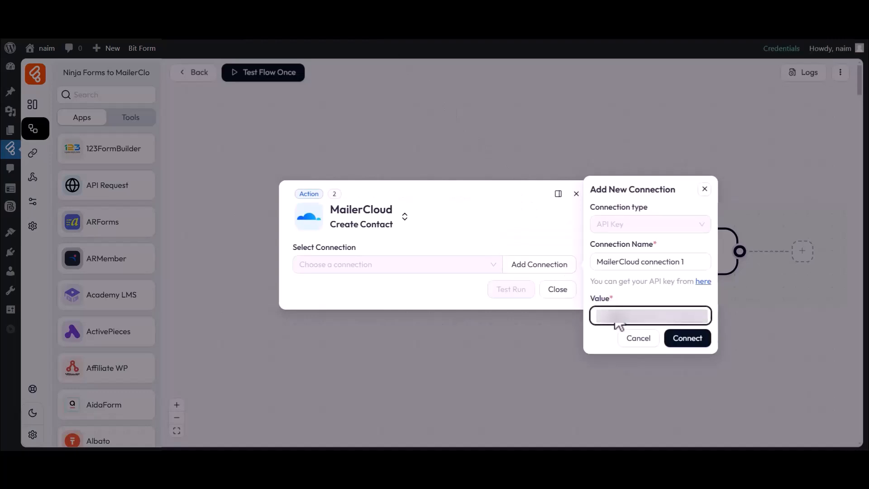
{"action": "left_click", "coordinate": [684, 343]}
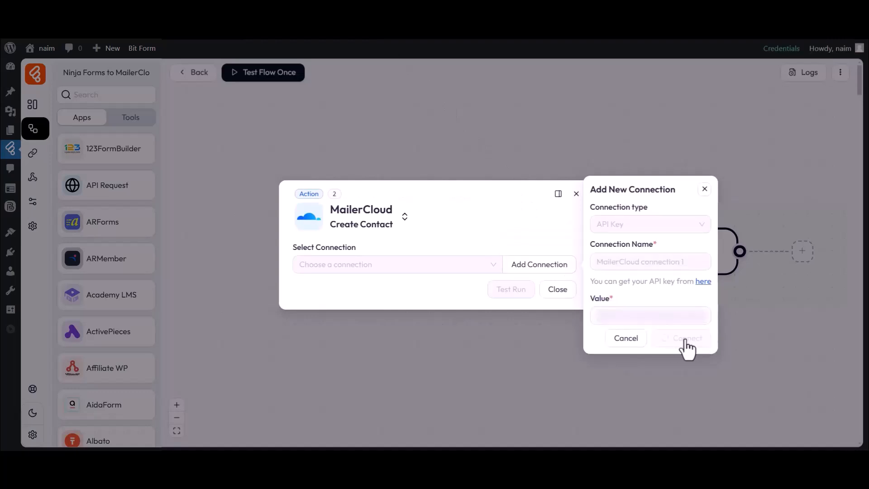
{"action": "left_click_drag", "start_coordinate": [294, 229], "coordinate": [359, 237]}
{"action": "left_click", "coordinate": [335, 245]}
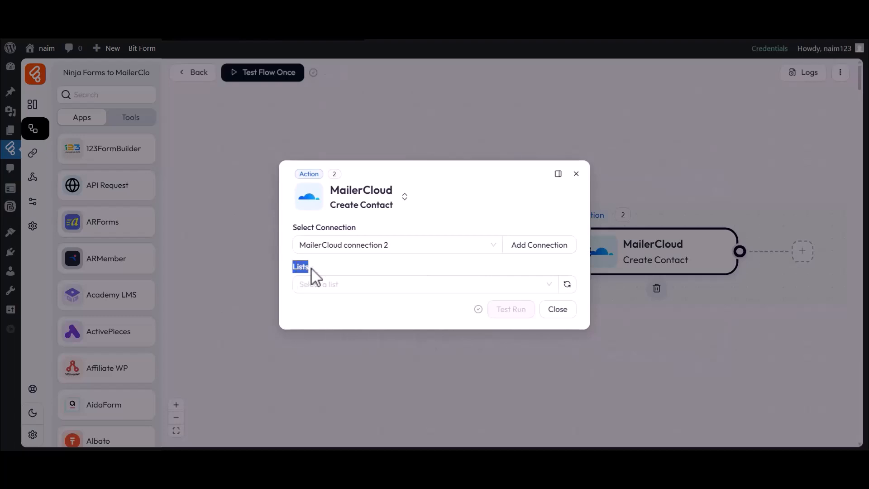
Set the Create Contact action's list to Bit Flows and its tag to Tag-1.
{"action": "left_click", "coordinate": [312, 280]}
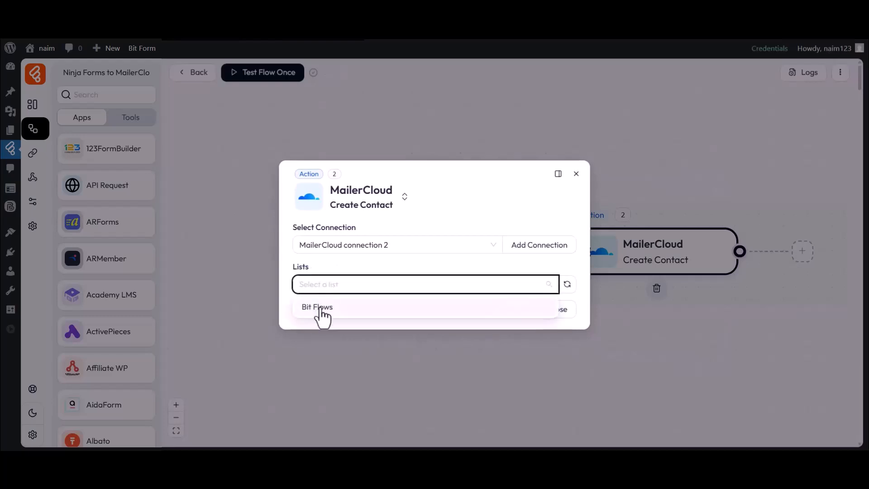
{"action": "left_click", "coordinate": [322, 312]}
{"action": "left_click", "coordinate": [314, 256]}
{"action": "left_click", "coordinate": [313, 283]}
{"action": "left_click", "coordinate": [290, 257]}
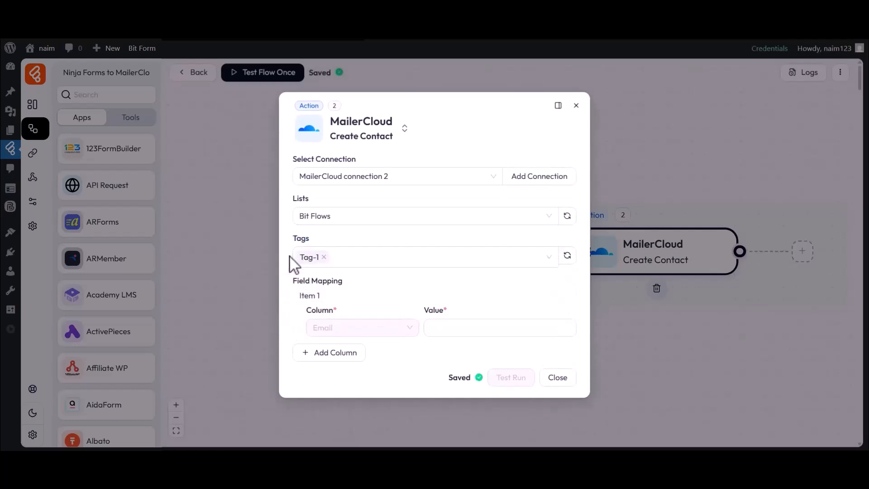
Map the required Email column to the trigger's captured email field, 1.10.
{"action": "left_click_drag", "start_coordinate": [292, 281], "coordinate": [346, 284]}
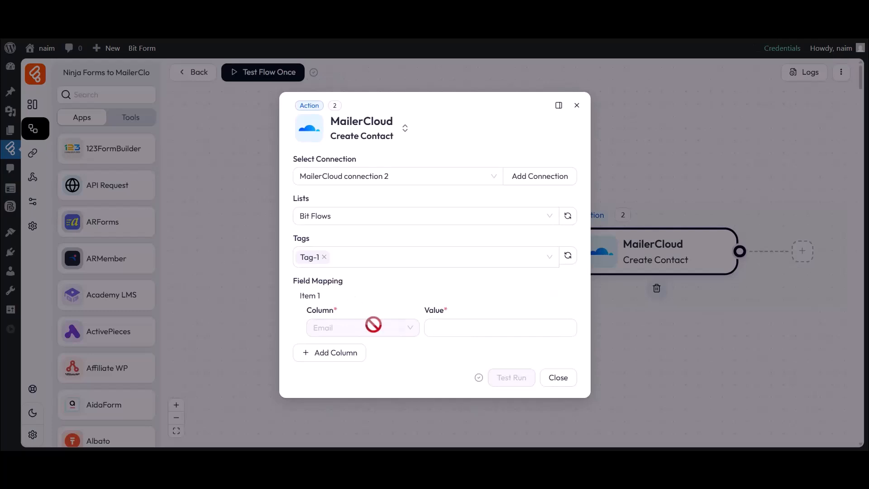
{"action": "left_click", "coordinate": [483, 328]}
{"action": "left_click", "coordinate": [601, 367]}
{"action": "left_click", "coordinate": [483, 347]}
Add a First name column to the field mapping and map it to trigger field 1.21.
{"action": "left_click", "coordinate": [329, 352]}
{"action": "left_click", "coordinate": [338, 355]}
{"action": "scroll", "coordinate": [343, 315], "scroll_direction": "down", "scroll_amount": 3}
{"action": "left_click", "coordinate": [334, 333]}
{"action": "left_click", "coordinate": [484, 355]}
{"action": "left_click", "coordinate": [625, 366]}
{"action": "left_click", "coordinate": [546, 373]}
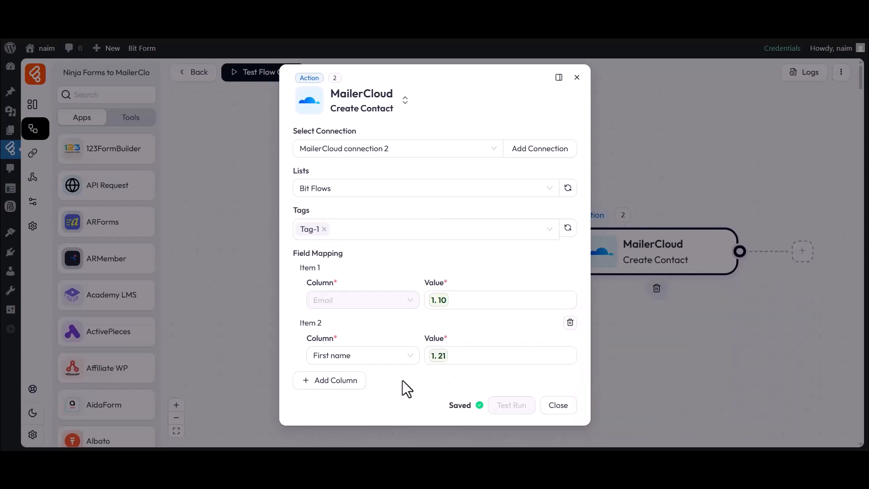
Add a Last name column mapped to trigger field 1.22 and close the MailerCloud action settings.
{"action": "left_click", "coordinate": [329, 380]}
{"action": "left_click", "coordinate": [334, 388]}
{"action": "scroll", "coordinate": [351, 341], "scroll_direction": "down", "scroll_amount": 2}
{"action": "left_click", "coordinate": [353, 337]}
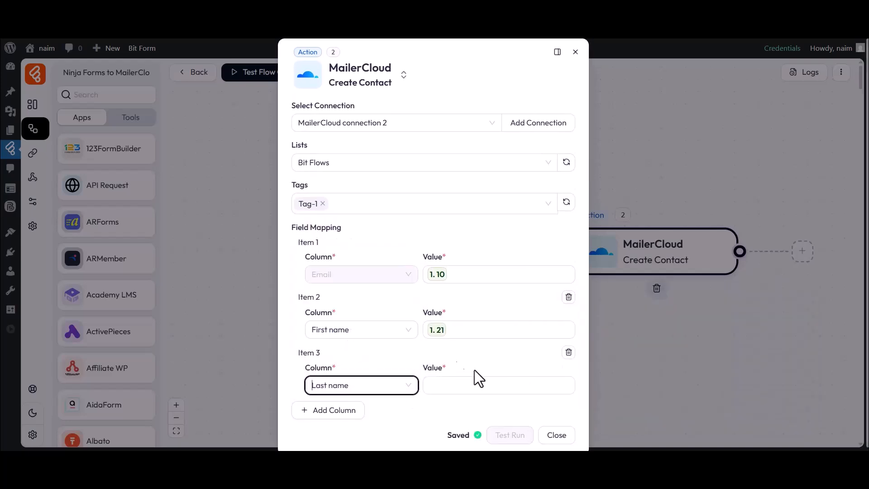
{"action": "left_click", "coordinate": [532, 385]}
{"action": "left_click", "coordinate": [624, 410]}
{"action": "left_click", "coordinate": [465, 403]}
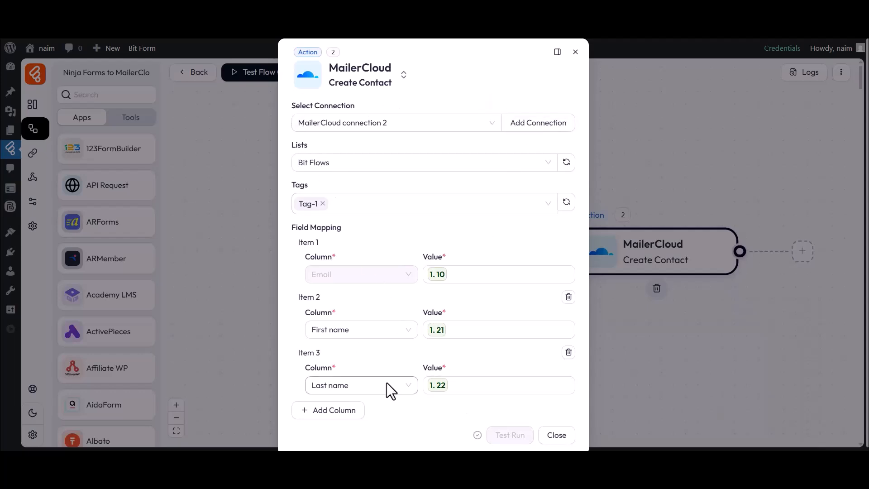
{"action": "left_click", "coordinate": [557, 435]}
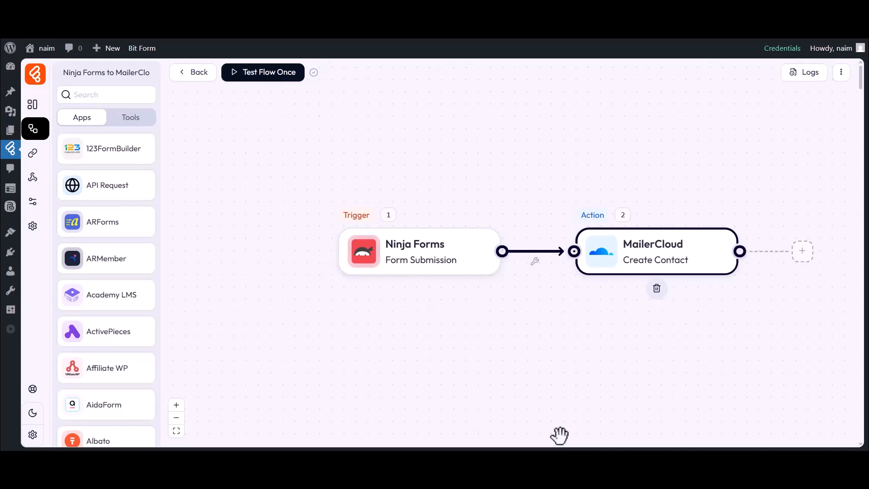
Start a single test run of the flow and submit the form with first name Bit, last name Apps and the contact's email.
{"action": "left_click", "coordinate": [267, 80]}
{"action": "left_click", "coordinate": [269, 104]}
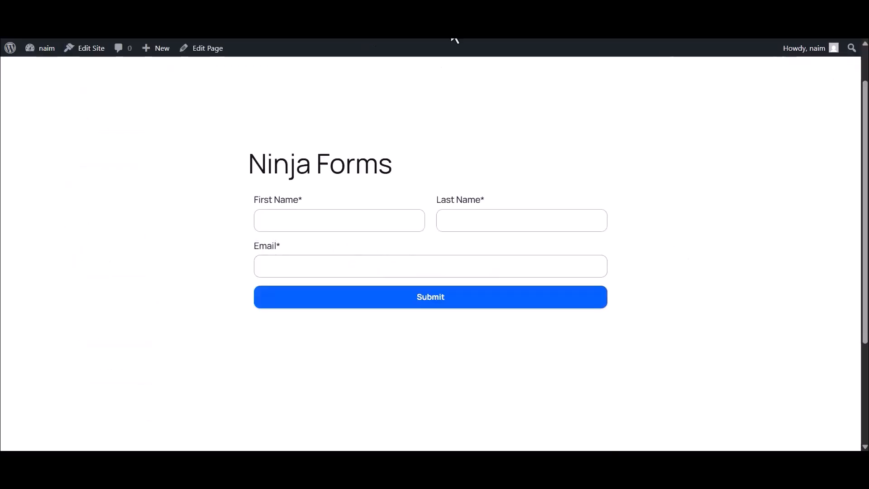
{"action": "left_click", "coordinate": [297, 219]}
{"action": "type", "text": "Bit"}
{"action": "left_click", "coordinate": [458, 221]}
{"action": "type", "text": "Apps"}
{"action": "left_click", "coordinate": [395, 264]}
{"action": "left_click", "coordinate": [428, 302]}
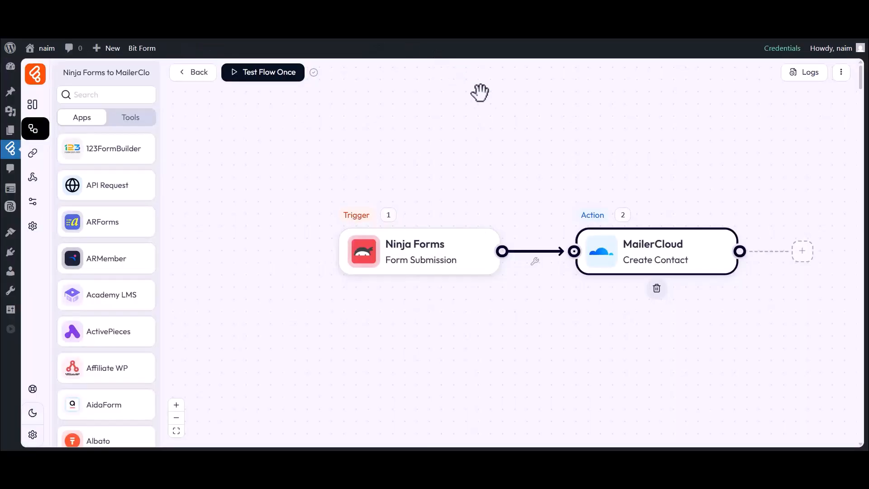
Examine the test run's log details, including the data passed to the MailerCloud Create Contact action, and close the log.
{"action": "left_click", "coordinate": [809, 73]}
{"action": "double_click", "coordinate": [602, 135]}
{"action": "left_click", "coordinate": [581, 160]}
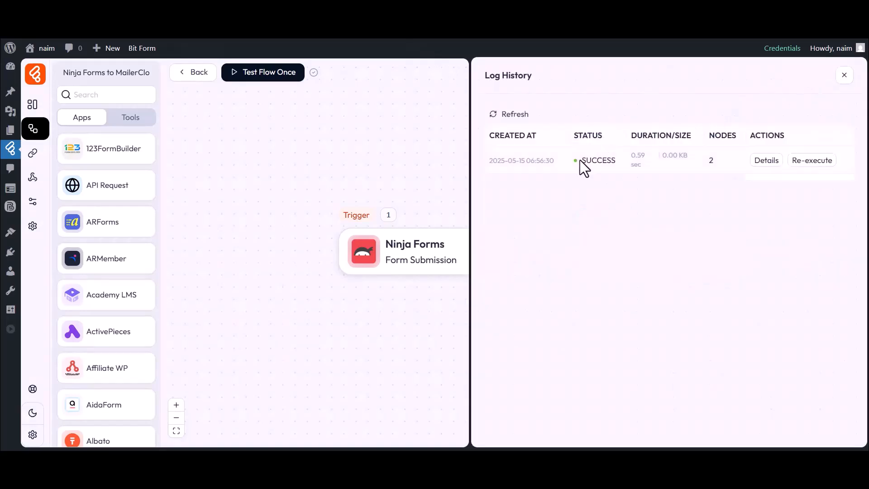
{"action": "left_click", "coordinate": [765, 160]}
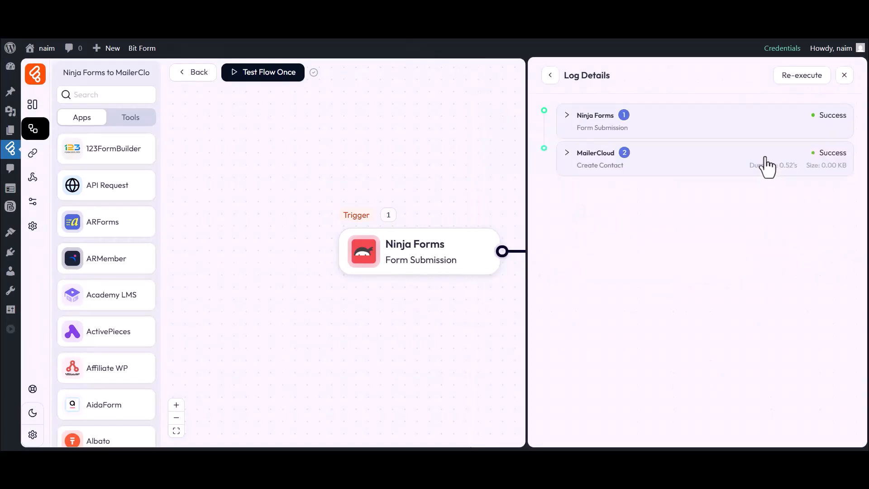
{"action": "left_click", "coordinate": [591, 159]}
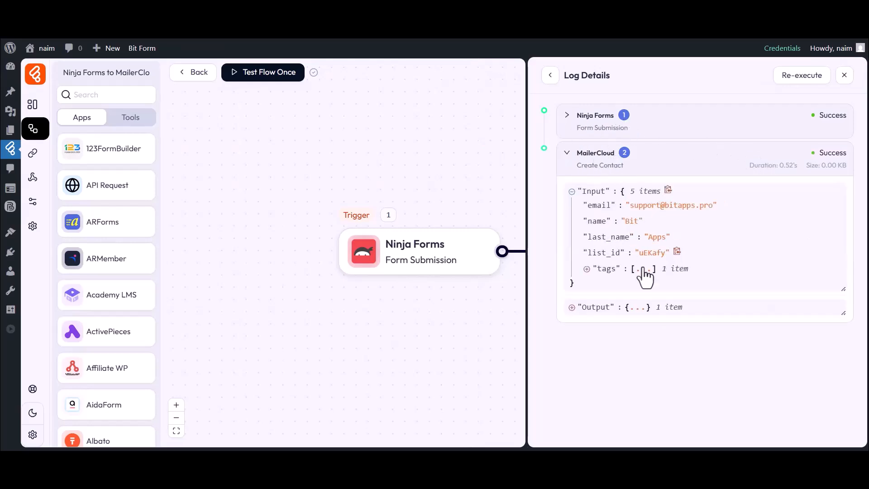
{"action": "left_click", "coordinate": [844, 75]}
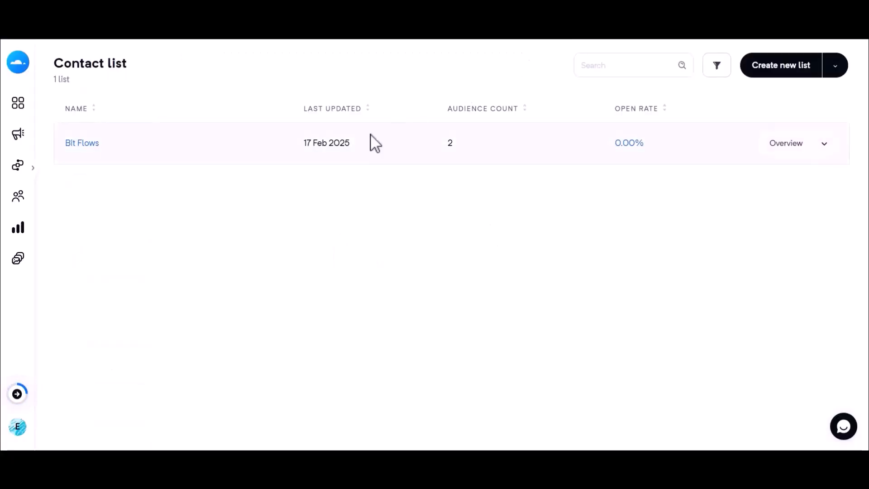
Switch to MailerCloud and check the contacts of the Bit Flows list for the submitted contact.
{"action": "left_click", "coordinate": [81, 144]}
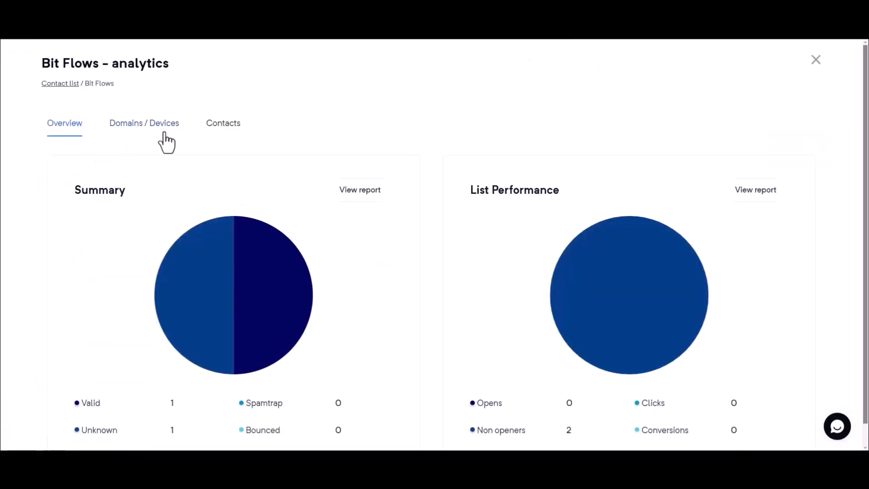
{"action": "left_click", "coordinate": [219, 131]}
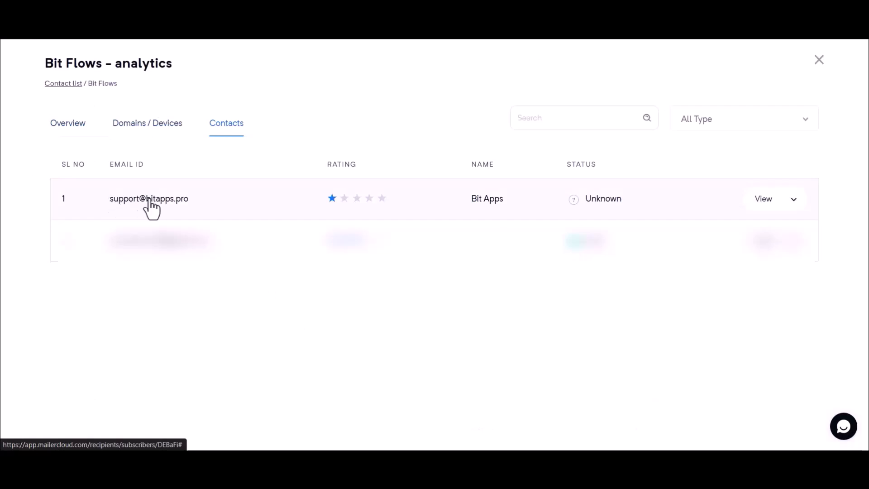